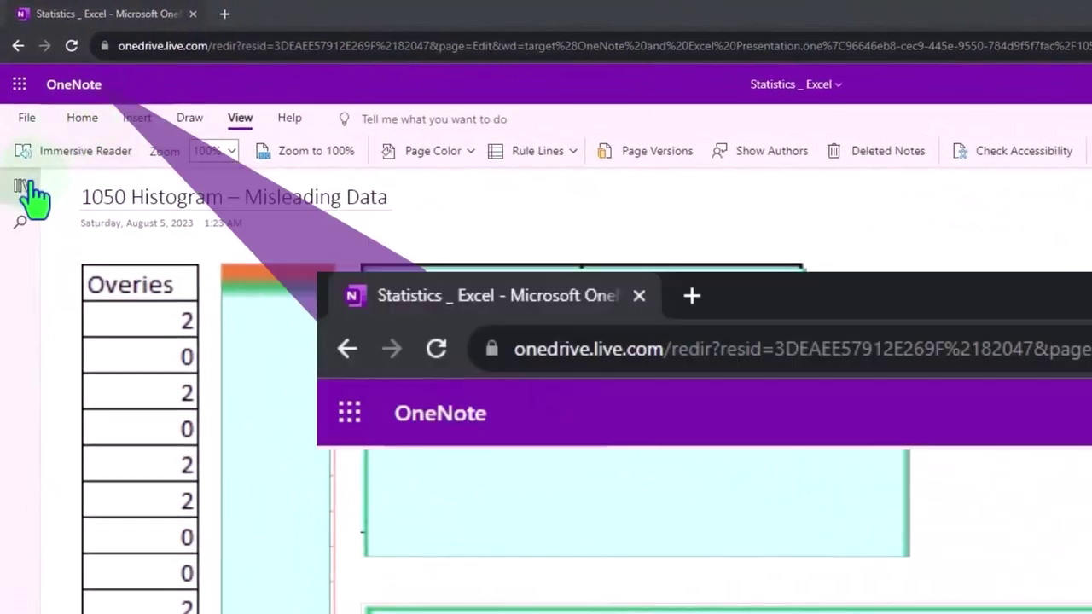
# Show the Statistics _ Excel notebook's sections and page list beside the 1050 Histogram – Misleading Data page.
pyautogui.click(25, 185)
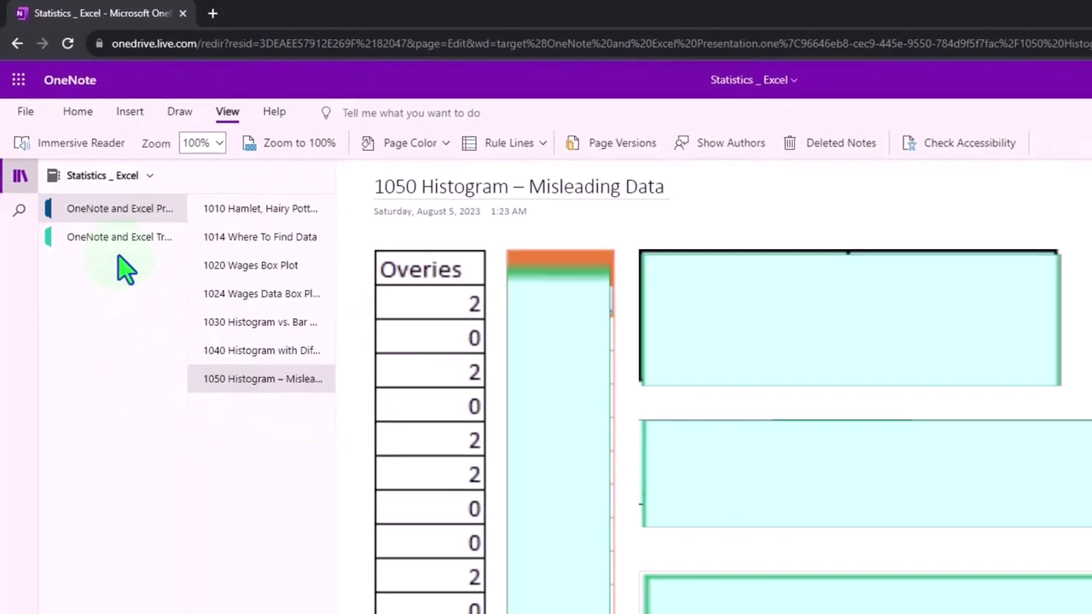
# Open the 1000 Introduction page in Immersive Reader with Spanish document translation turned on.
pyautogui.click(119, 250)
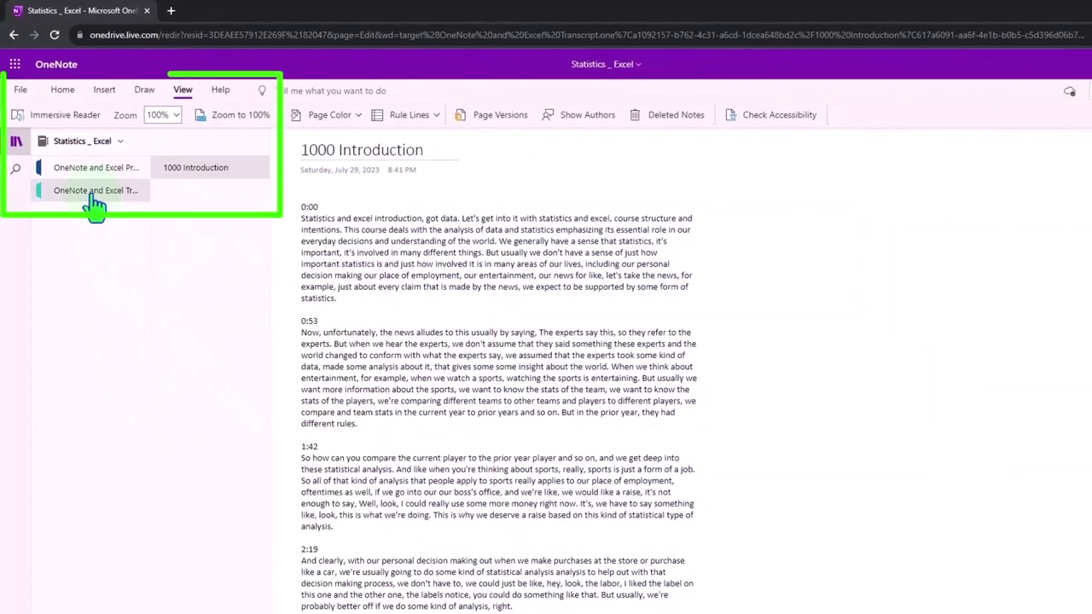
pyautogui.click(63, 118)
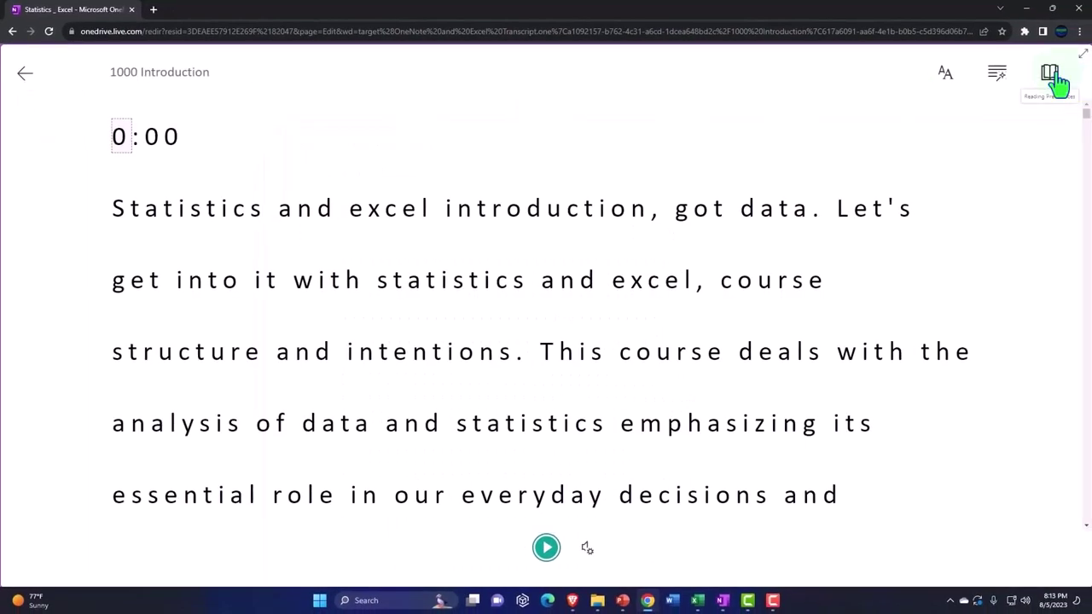
pyautogui.click(1050, 75)
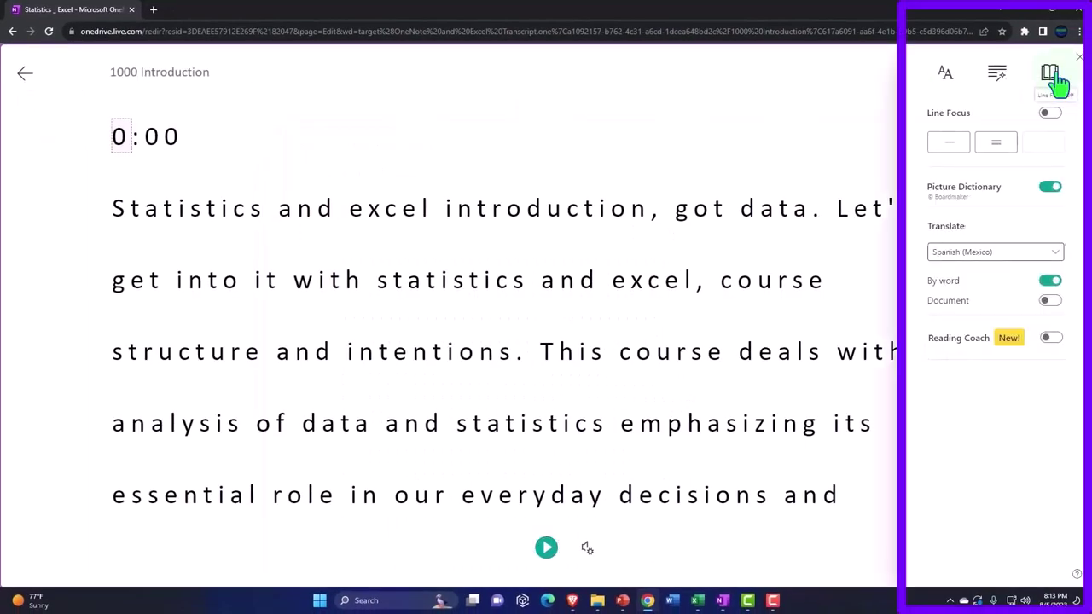
pyautogui.click(1049, 301)
# Scroll down through the Spanish-translated introduction text.
pyautogui.scroll(-3, 711, 313)
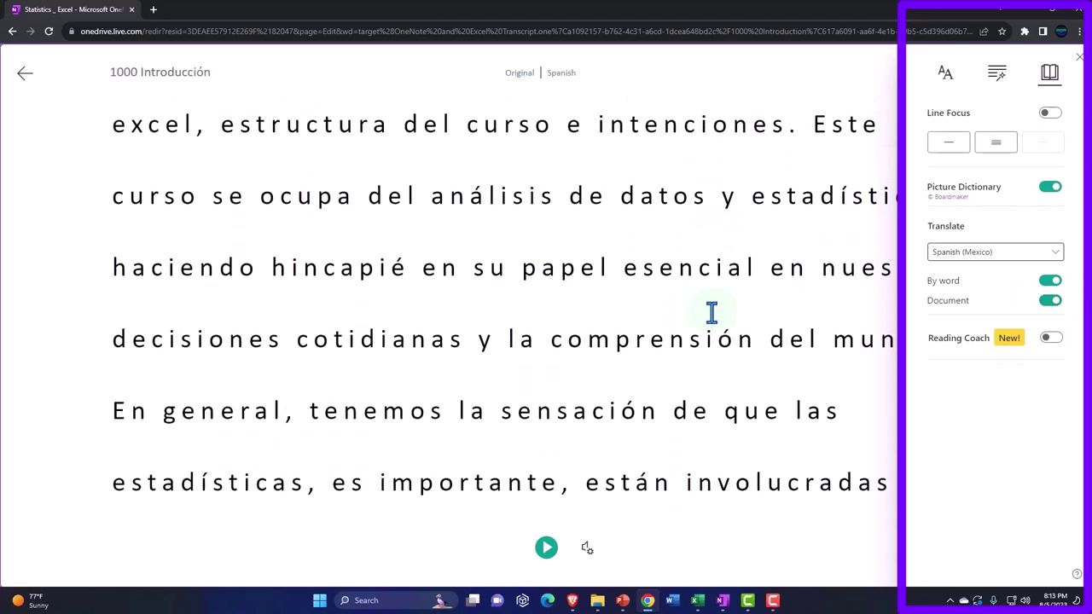
pyautogui.scroll(-2, 711, 312)
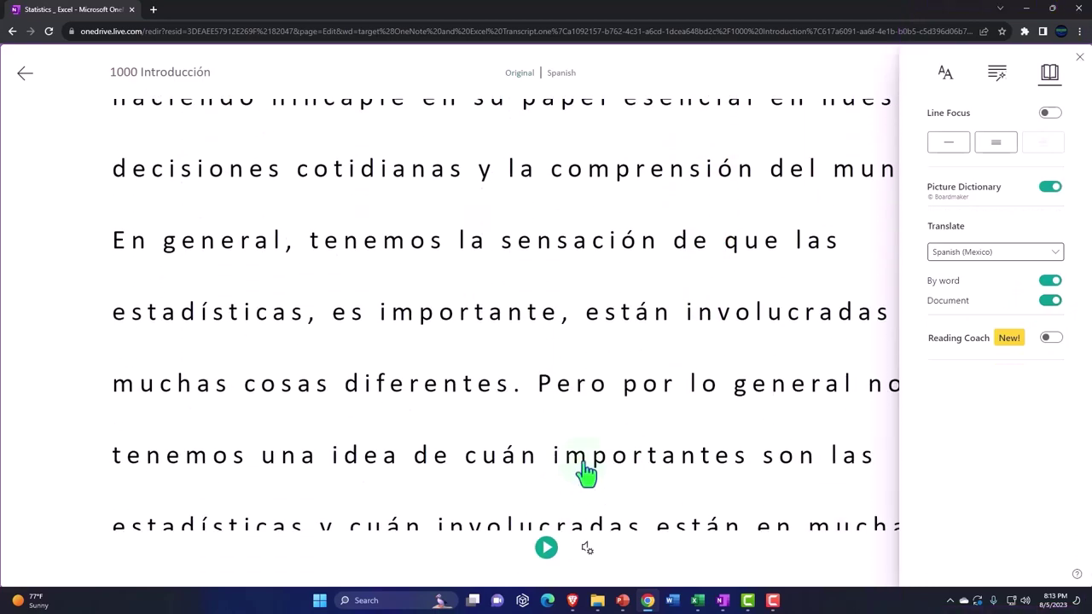
pyautogui.scroll(-2, 585, 474)
pyautogui.scroll(-2, 585, 474)
pyautogui.scroll(-2, 585, 474)
pyautogui.scroll(-3, 585, 474)
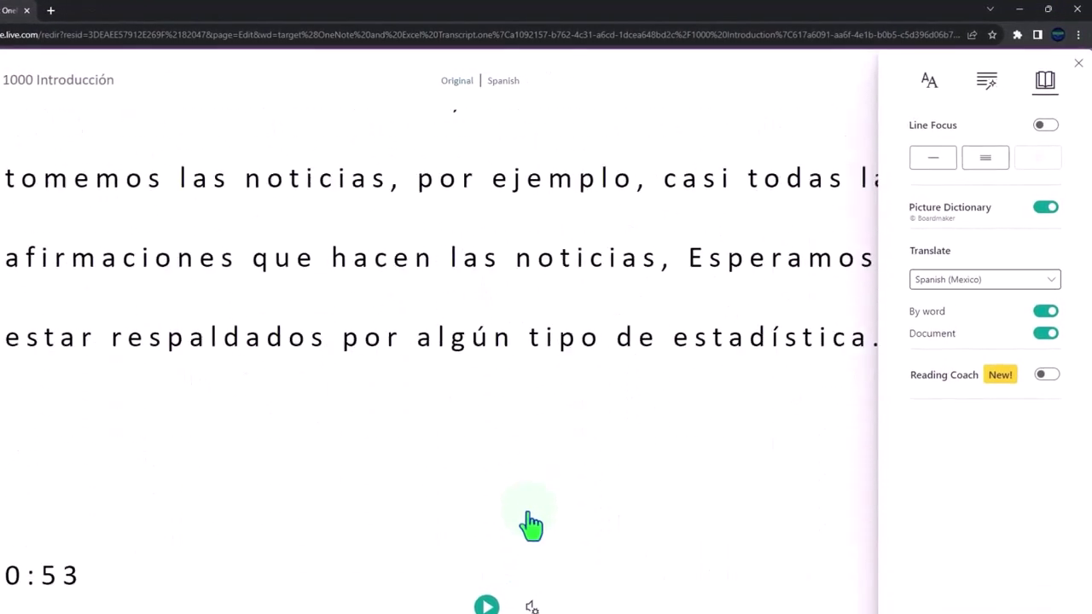
pyautogui.scroll(-3, 530, 525)
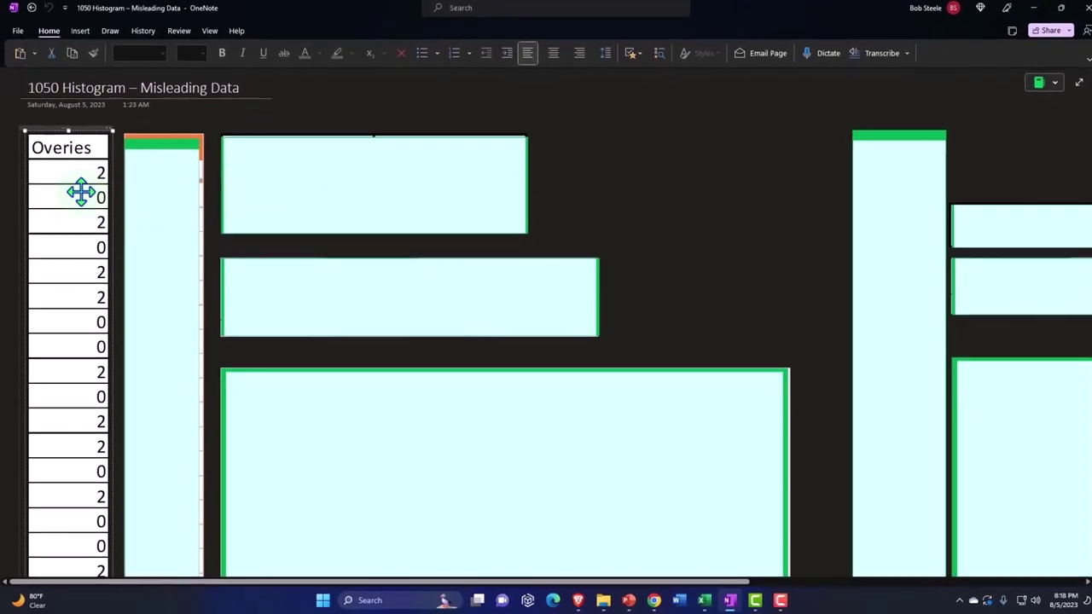
pyautogui.scroll(-3, 79, 196)
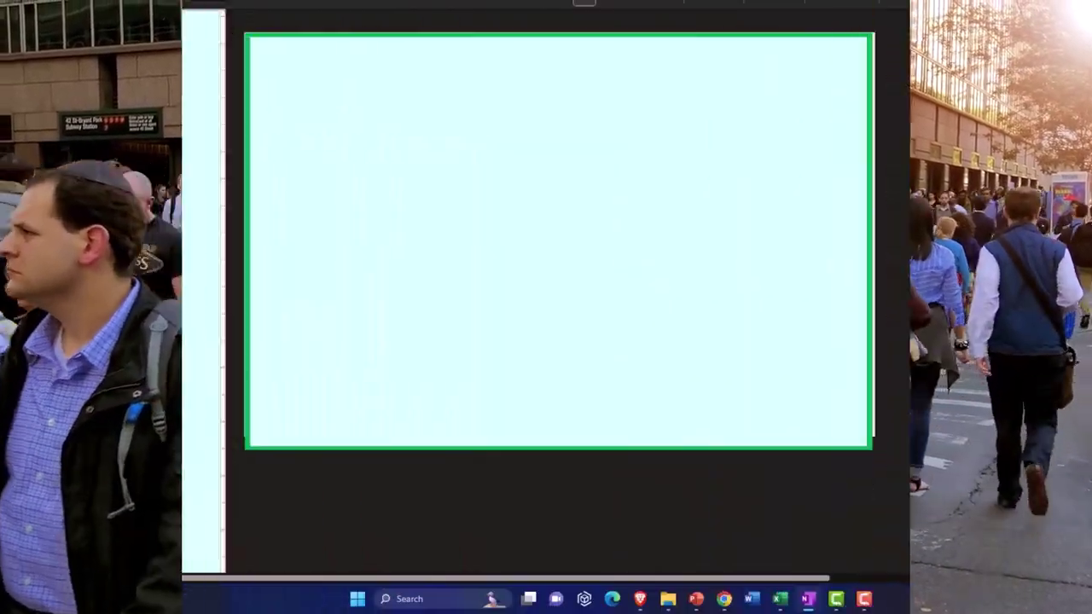
pyautogui.scroll(-1, 89, 147)
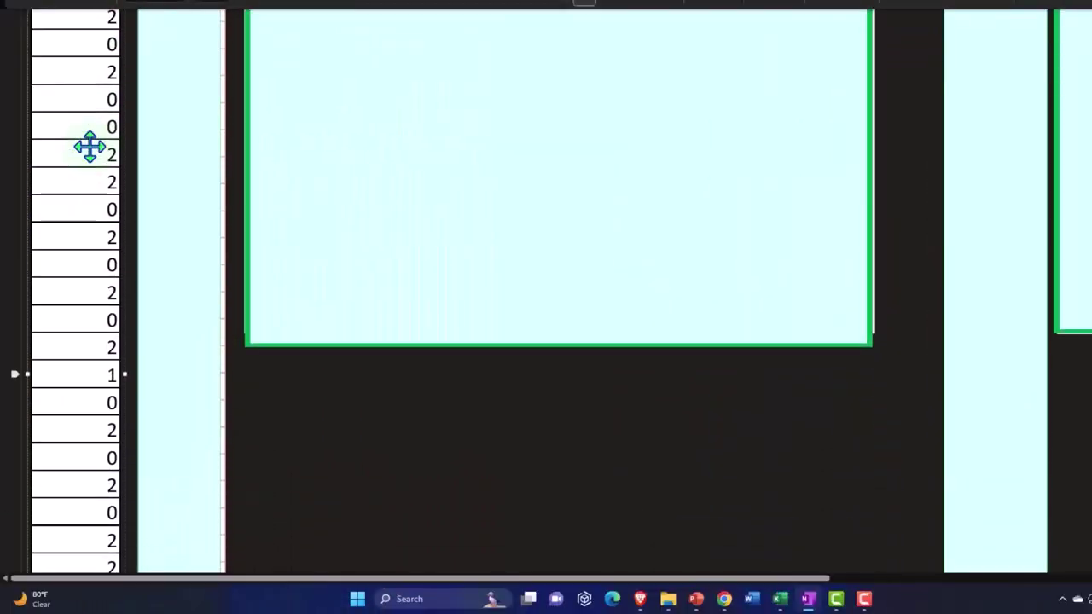
pyautogui.scroll(-2, 90, 146)
pyautogui.scroll(-2, 86, 170)
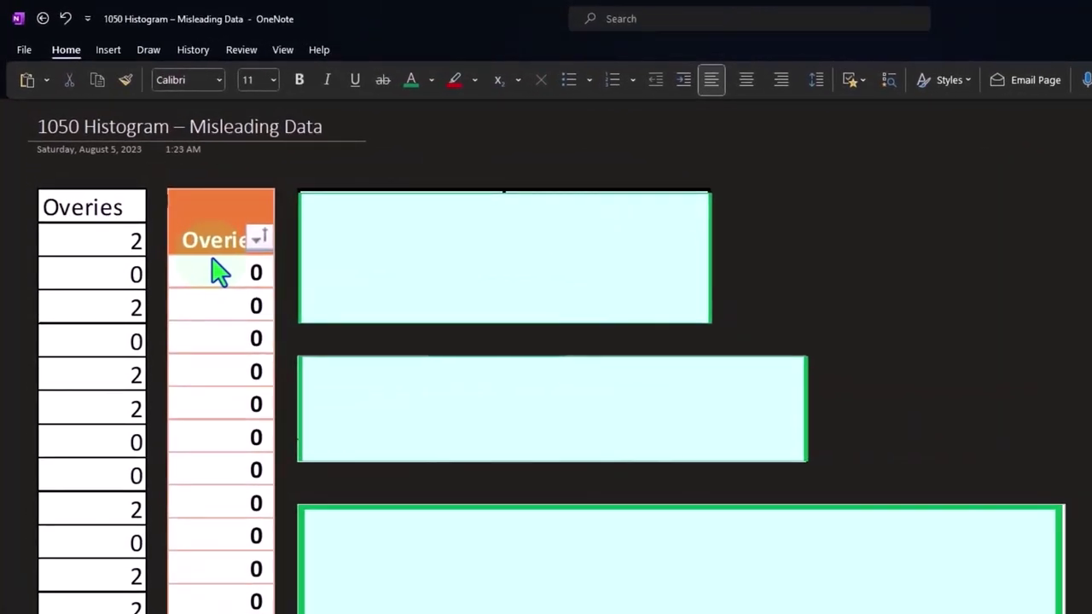
# Scroll through the Overies table of 0 and 2 values to reach the Average 1.06 box.
pyautogui.scroll(-1, 219, 271)
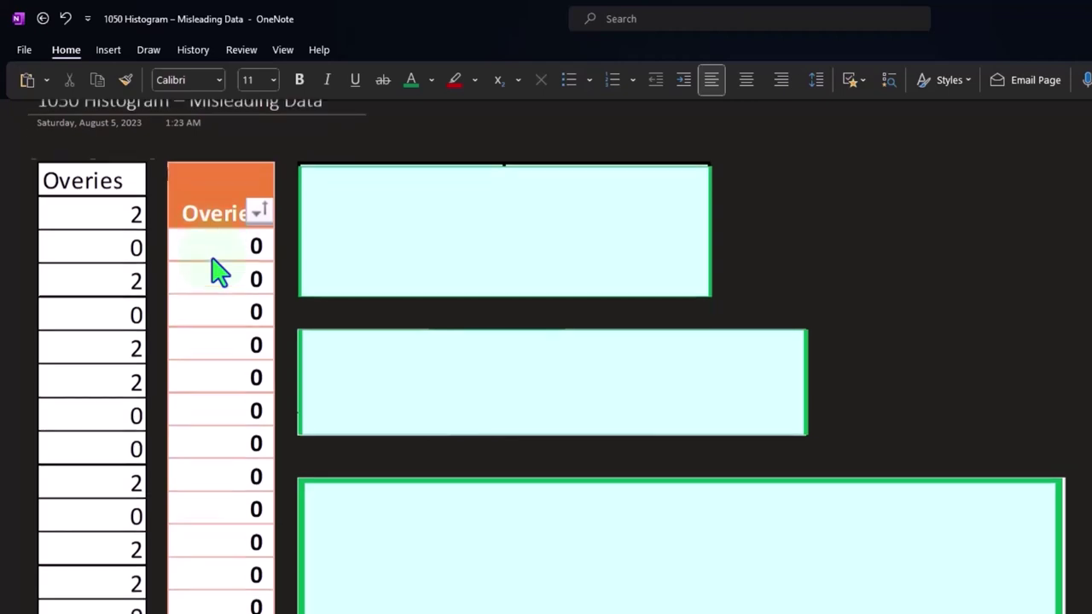
pyautogui.scroll(-4, 219, 272)
pyautogui.scroll(-3, 219, 271)
pyautogui.scroll(-2, 219, 271)
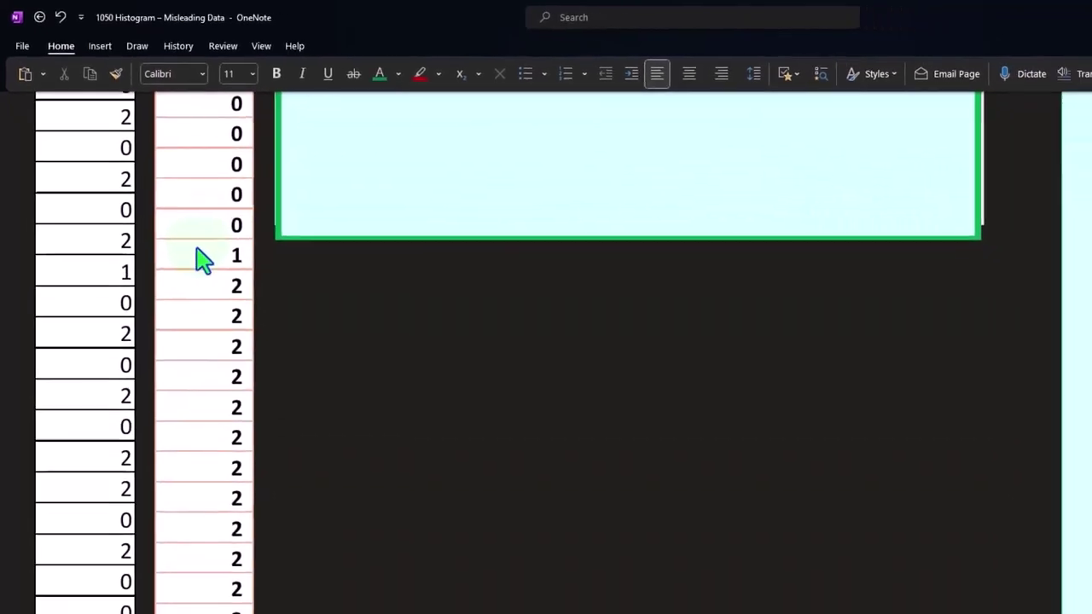
pyautogui.scroll(-1, 220, 271)
pyautogui.scroll(-3, 219, 271)
pyautogui.scroll(-2, 219, 272)
pyautogui.scroll(-2, 168, 216)
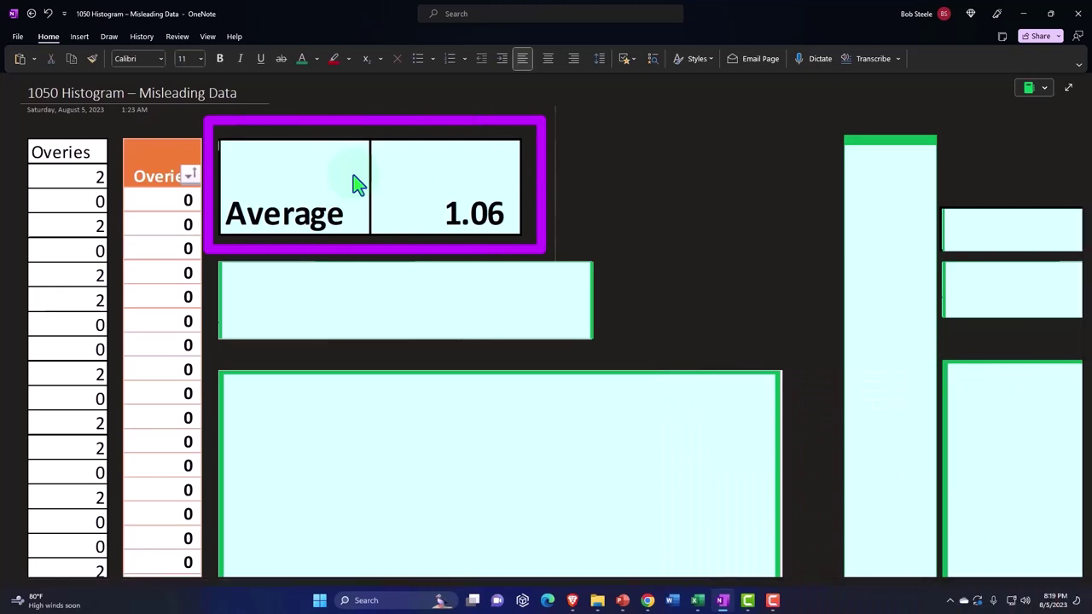
# Uncover the =AVERAGE(Table58[Overies]) formula beneath the 1.06 average.
pyautogui.click(342, 285)
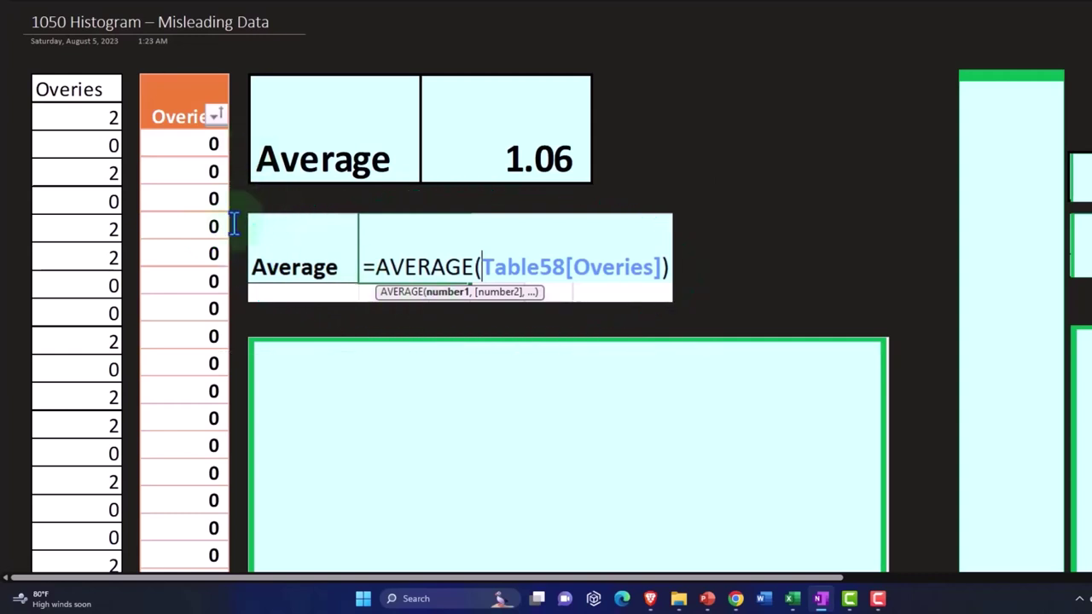
pyautogui.scroll(-5, 198, 163)
pyautogui.scroll(-5, 198, 163)
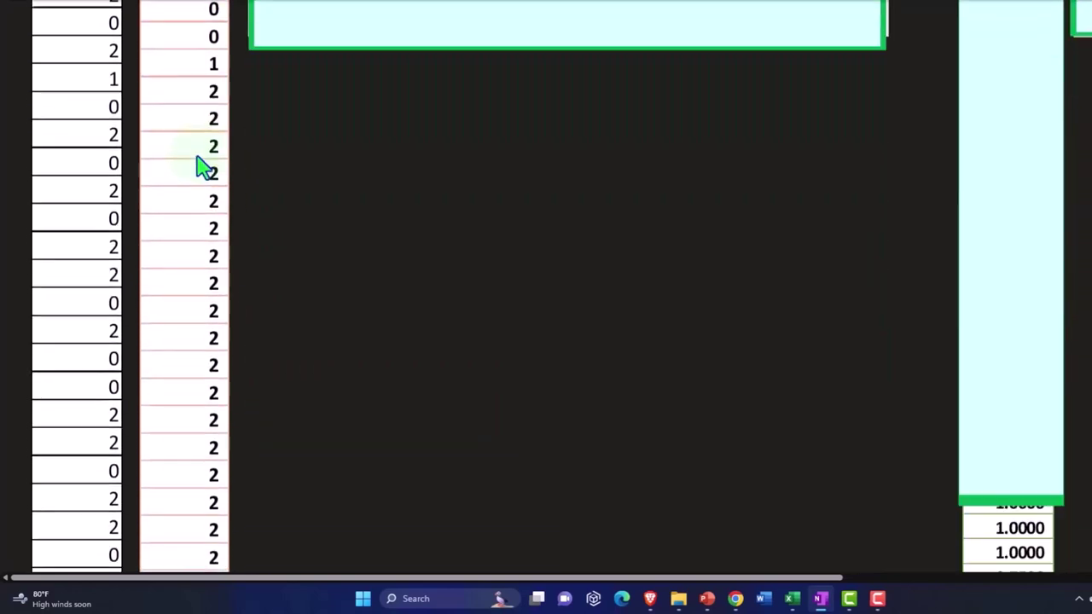
pyautogui.scroll(-3, 198, 170)
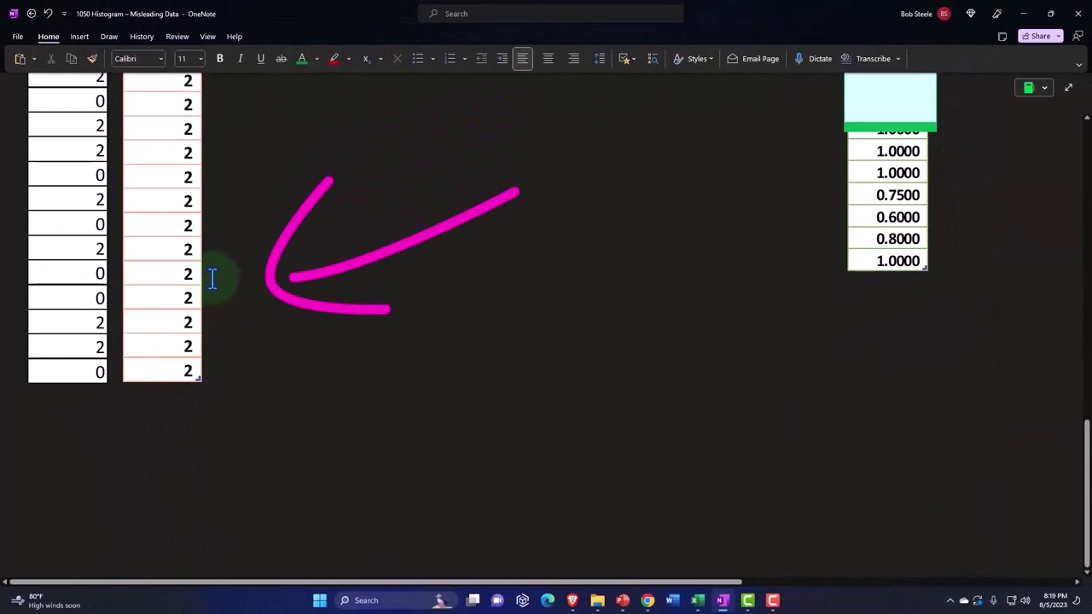
pyautogui.scroll(2, 211, 256)
pyautogui.scroll(5, 210, 253)
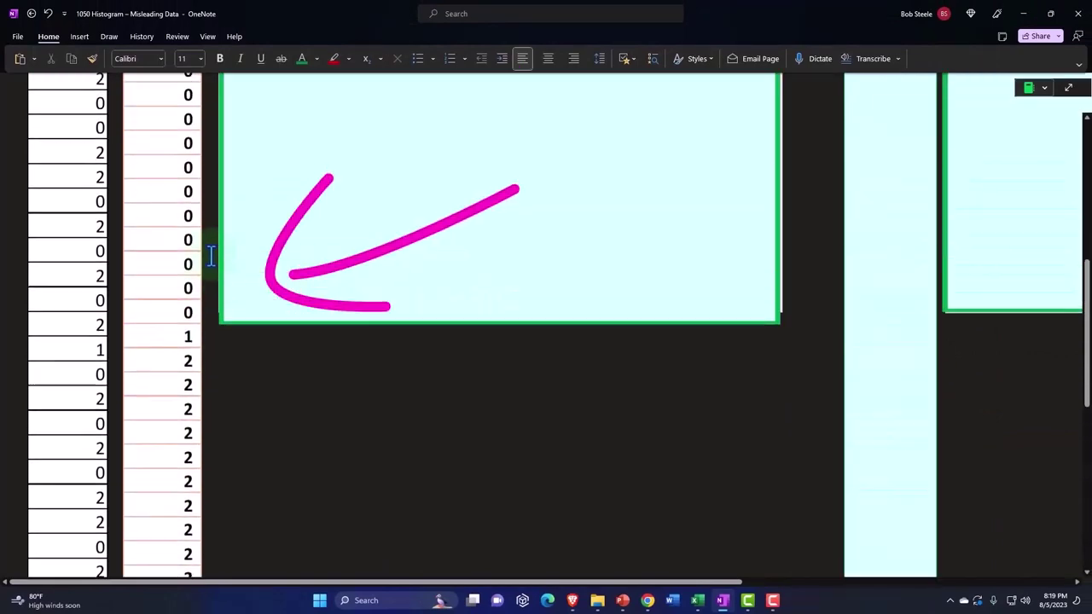
pyautogui.scroll(5, 212, 250)
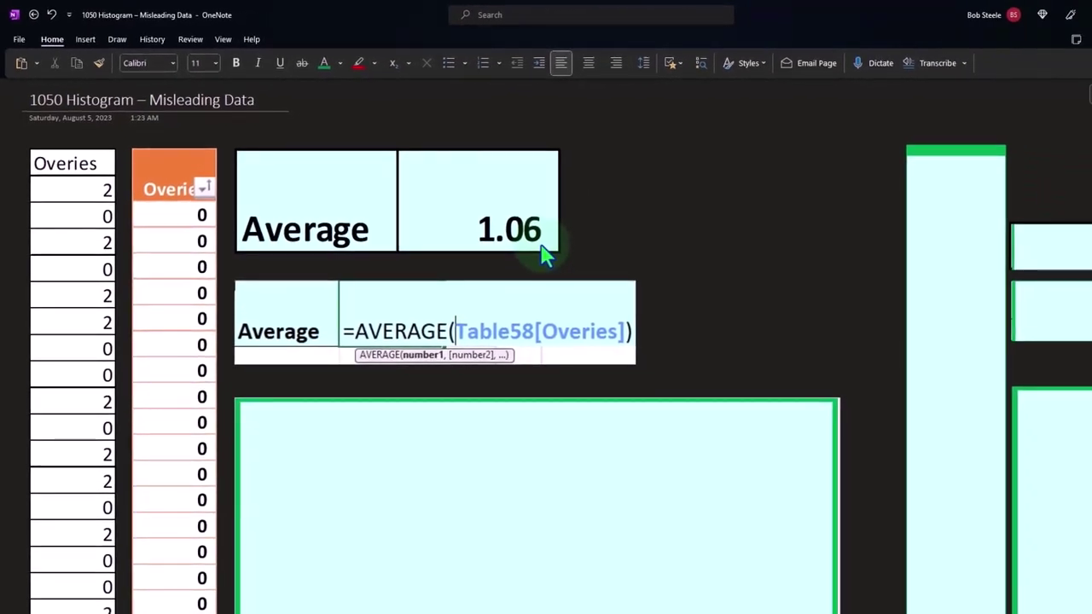
pyautogui.scroll(-3, 545, 256)
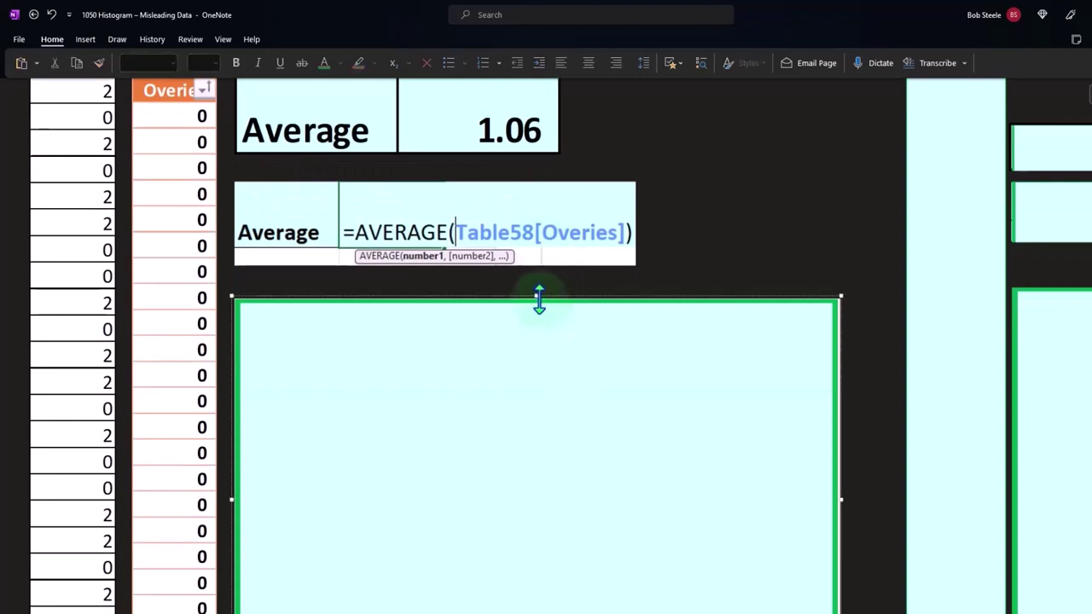
pyautogui.moveTo(538, 298); pyautogui.dragTo(544, 390)
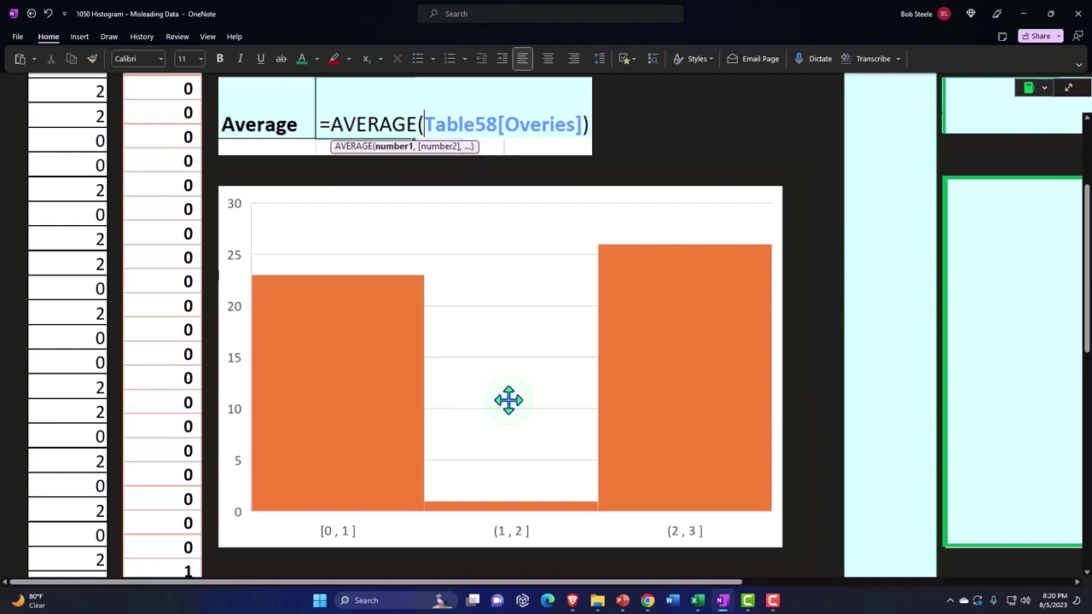
pyautogui.scroll(3, 508, 400)
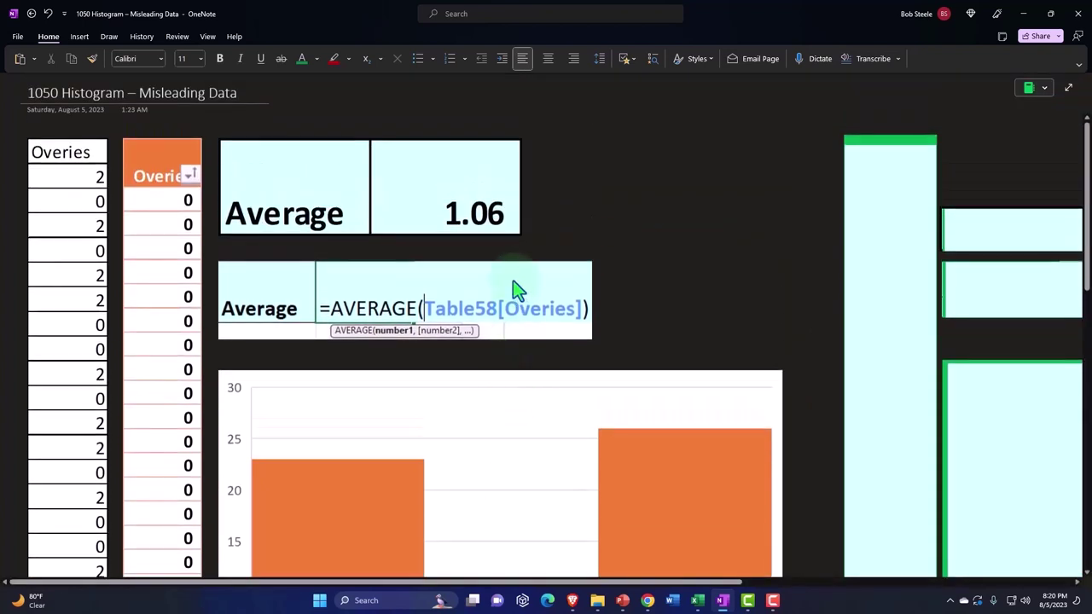
pyautogui.scroll(-3, 508, 248)
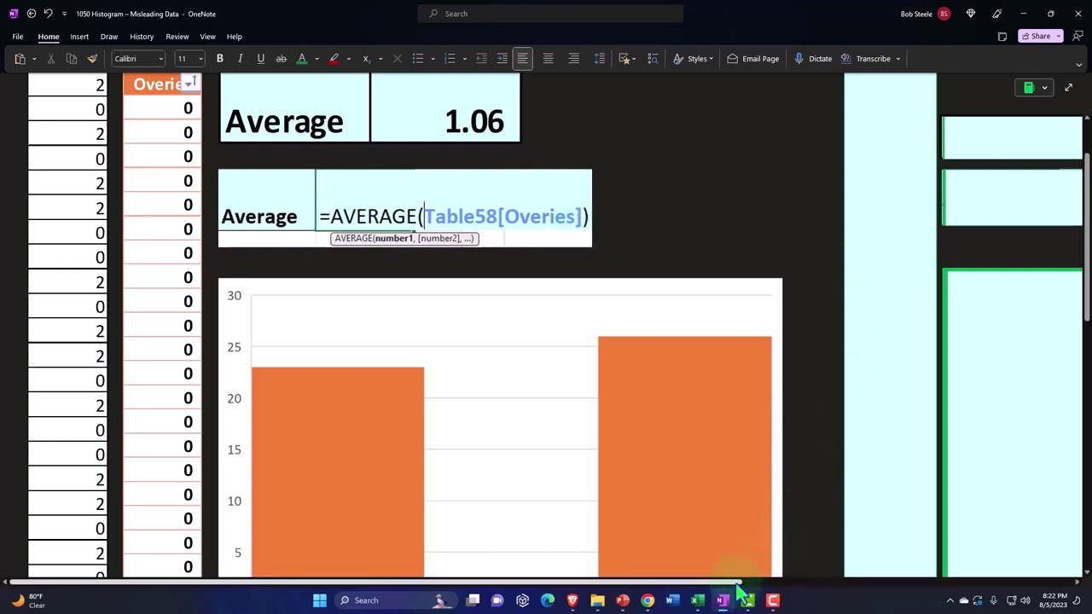
pyautogui.moveTo(736, 584); pyautogui.dragTo(828, 455)
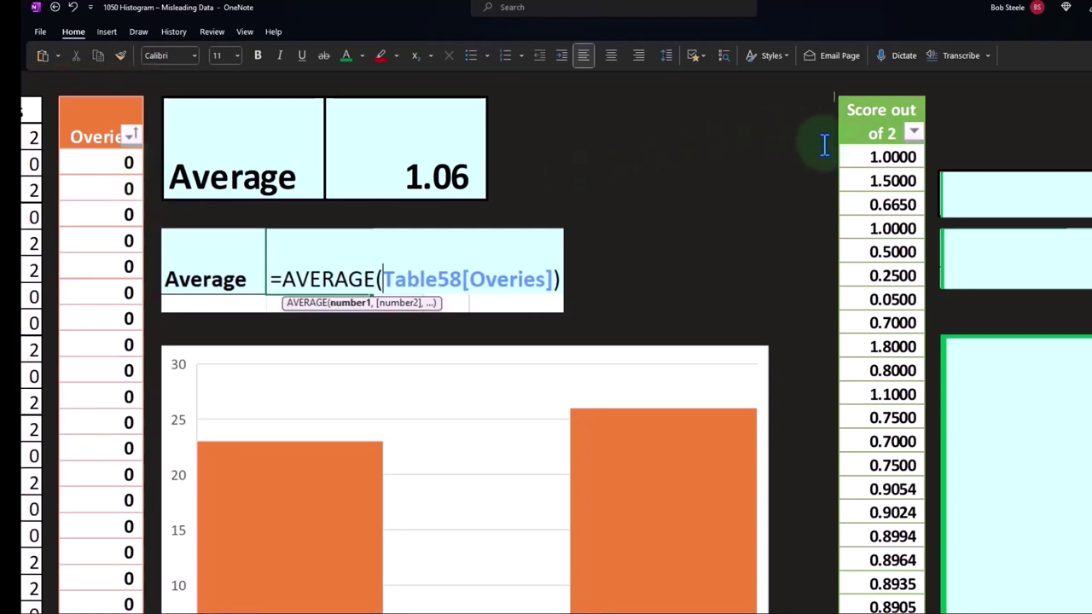
pyautogui.scroll(-4, 857, 164)
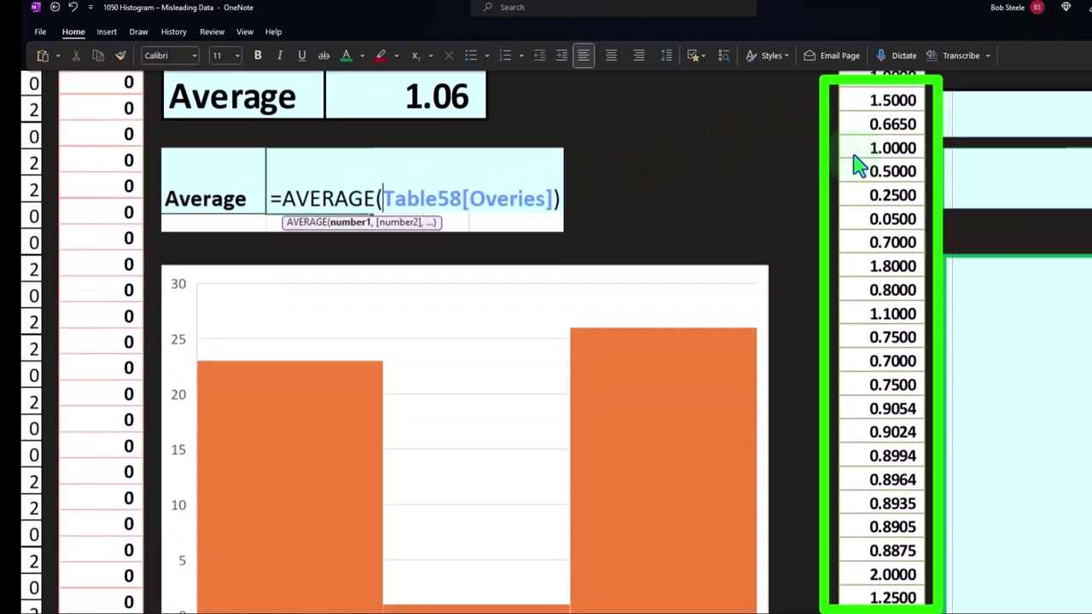
pyautogui.scroll(-2, 857, 164)
pyautogui.scroll(-3, 857, 164)
pyautogui.scroll(-1, 857, 163)
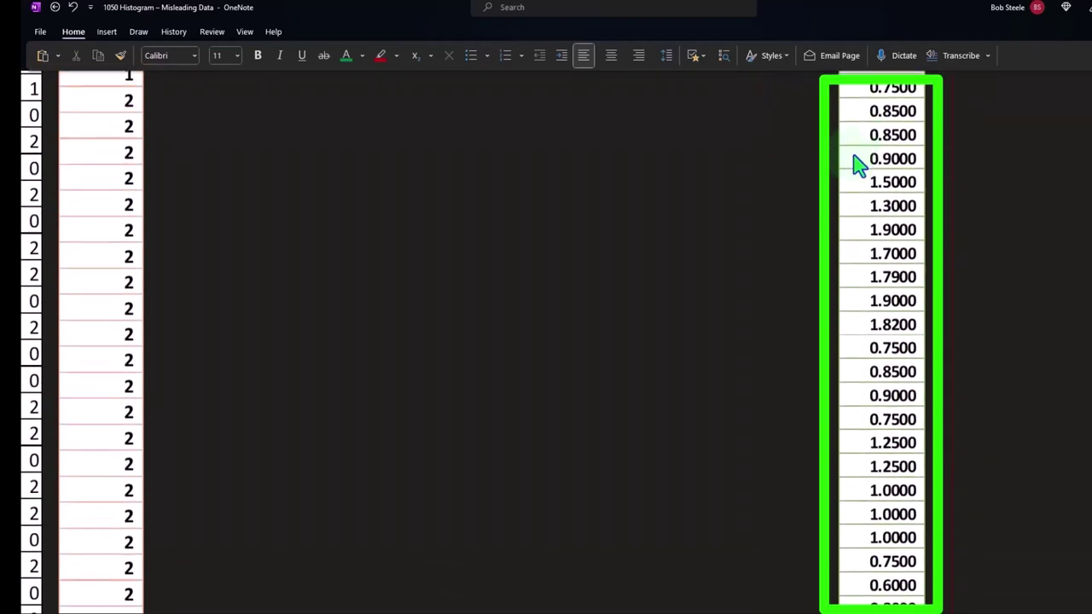
pyautogui.scroll(-3, 857, 164)
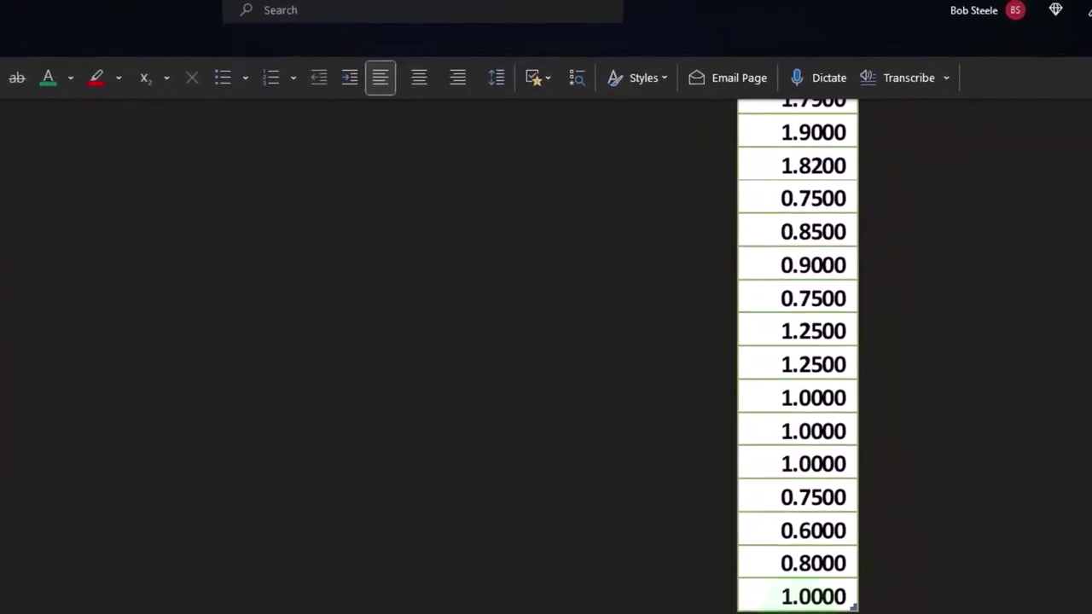
pyautogui.scroll(5, 801, 426)
pyautogui.scroll(5, 861, 460)
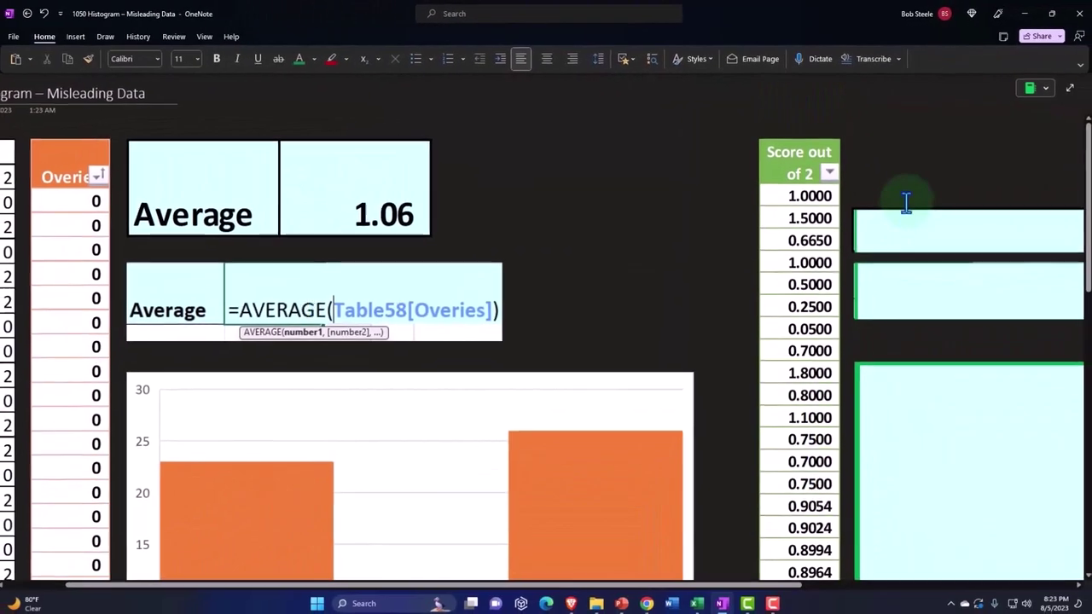
# Paste the Average 2 result of 1.06 and its =AVERAGE(Table69[Score out of 2]) formula image beside the scores.
pyautogui.click(915, 232)
pyautogui.hotkey('ctrl', 'v')
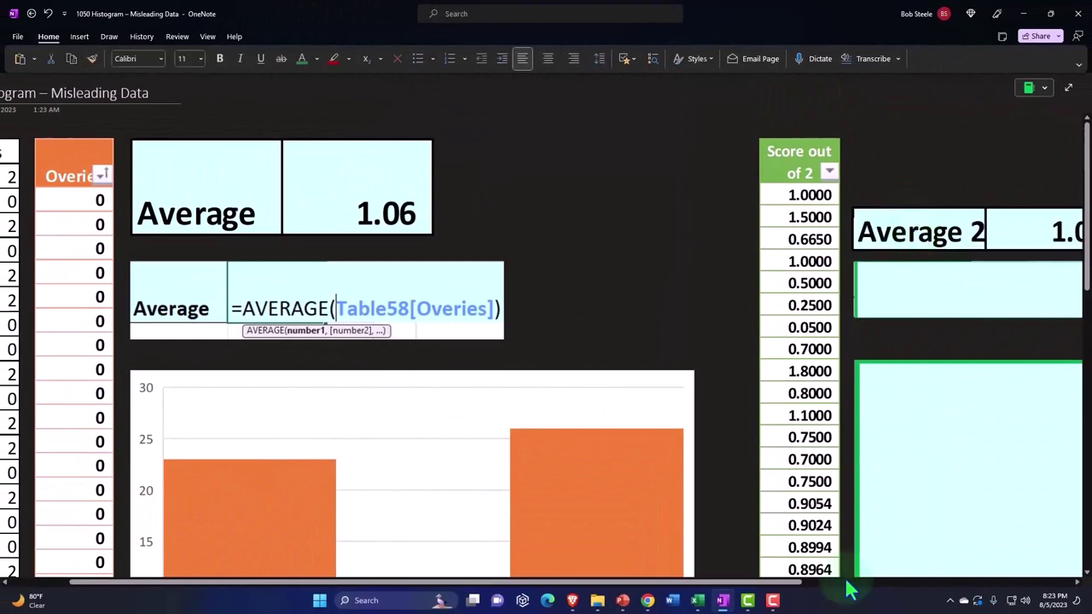
pyautogui.moveTo(772, 583); pyautogui.dragTo(840, 583)
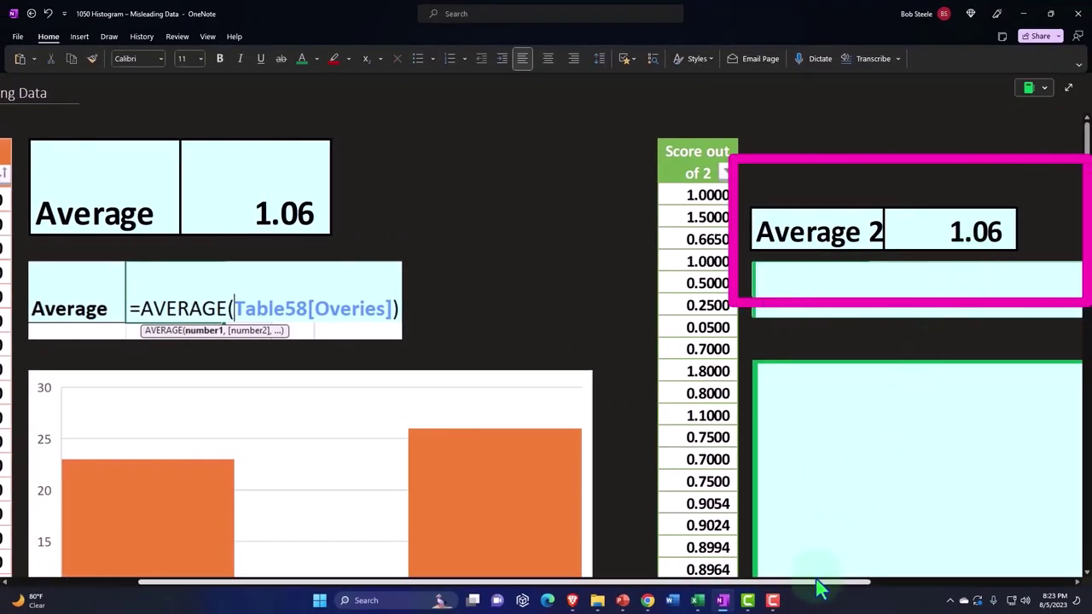
pyautogui.moveTo(817, 584); pyautogui.dragTo(767, 597)
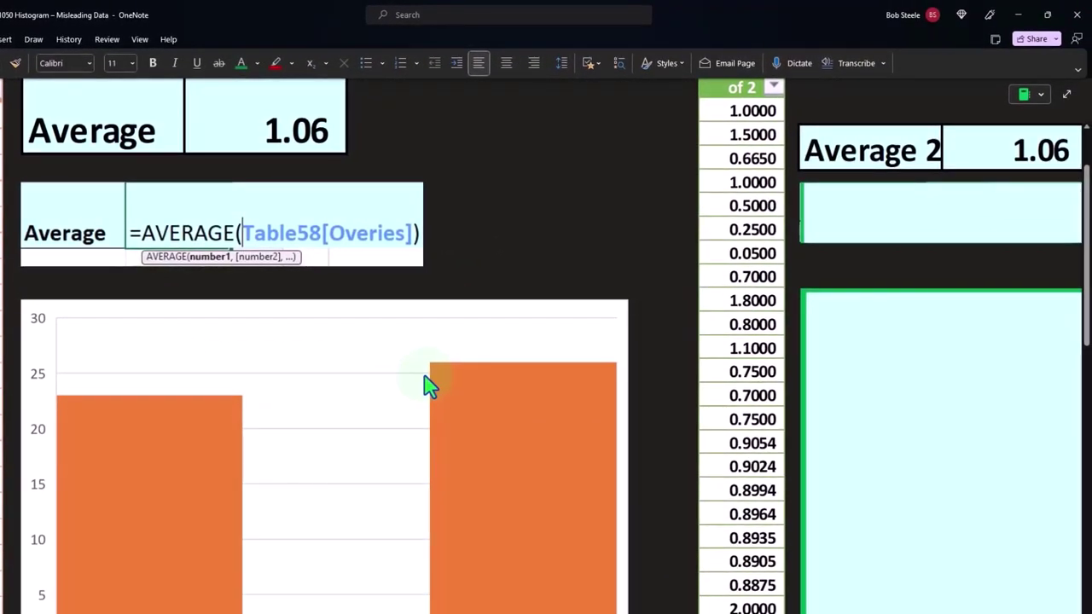
pyautogui.click(953, 232)
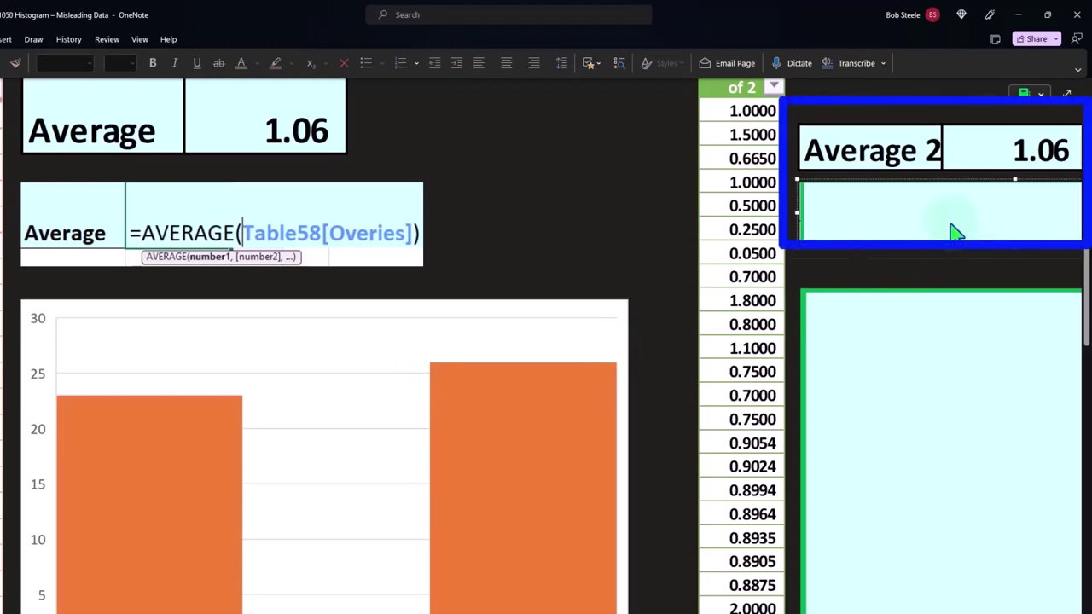
pyautogui.hotkey('ctrl', 'v')
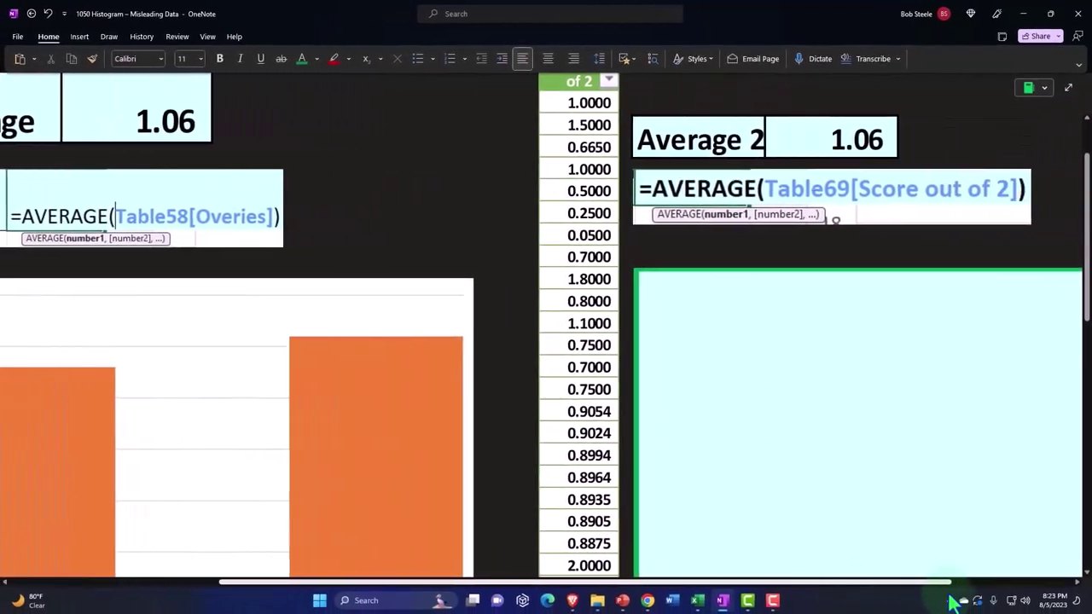
pyautogui.hotkey('ctrl', 'v')
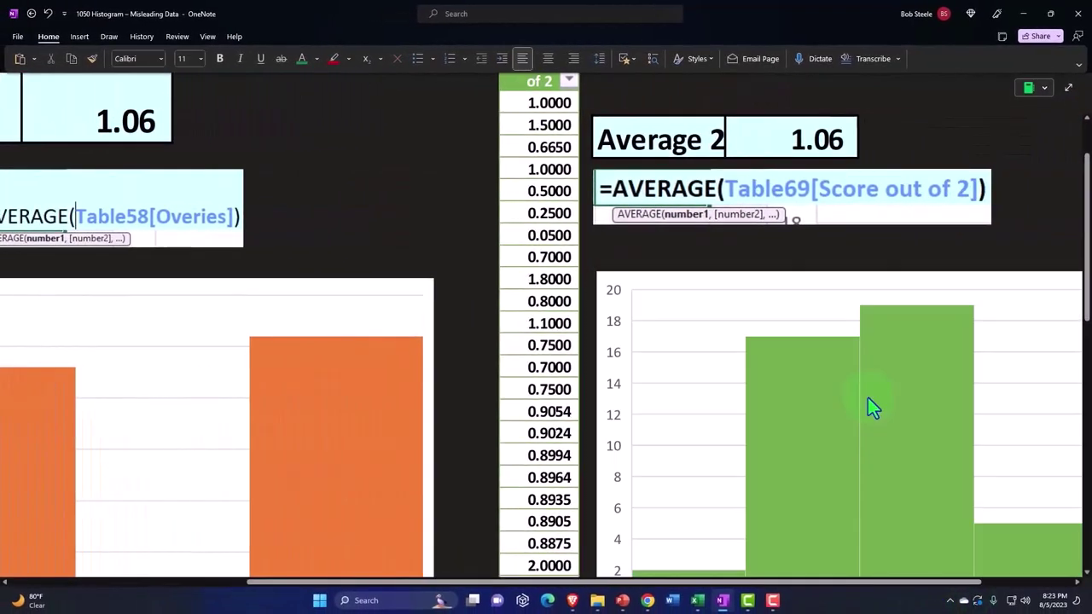
pyautogui.scroll(-2, 867, 398)
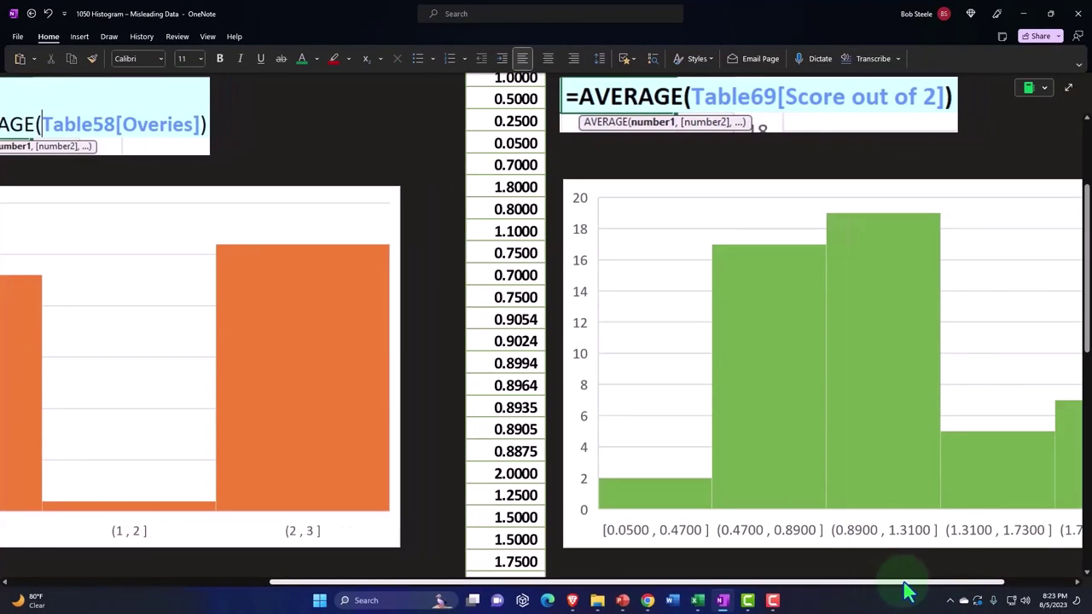
pyautogui.moveTo(878, 583); pyautogui.dragTo(969, 584)
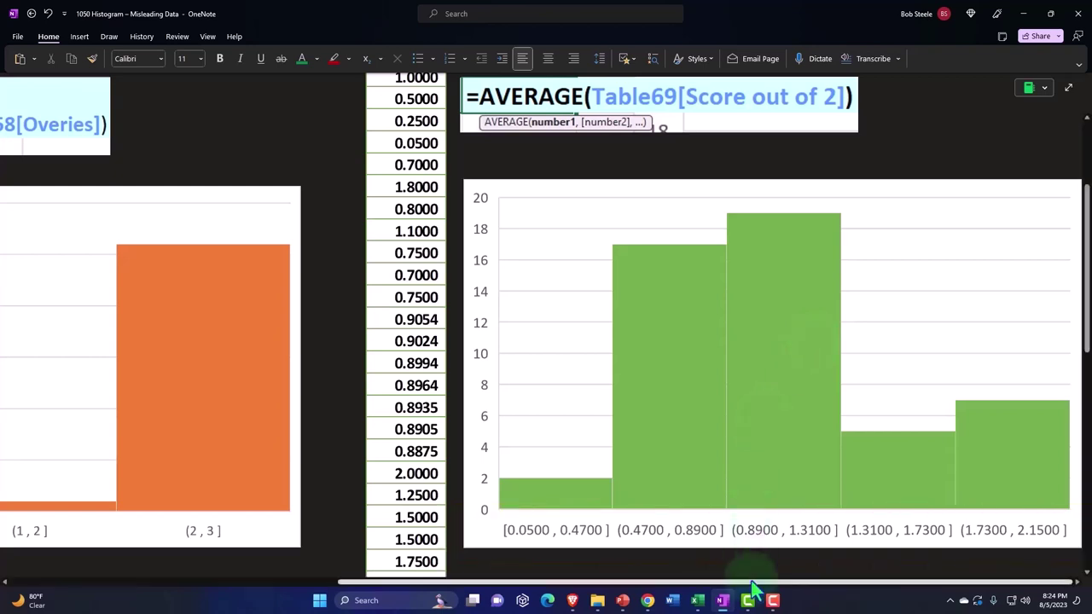
pyautogui.moveTo(836, 581); pyautogui.dragTo(620, 582)
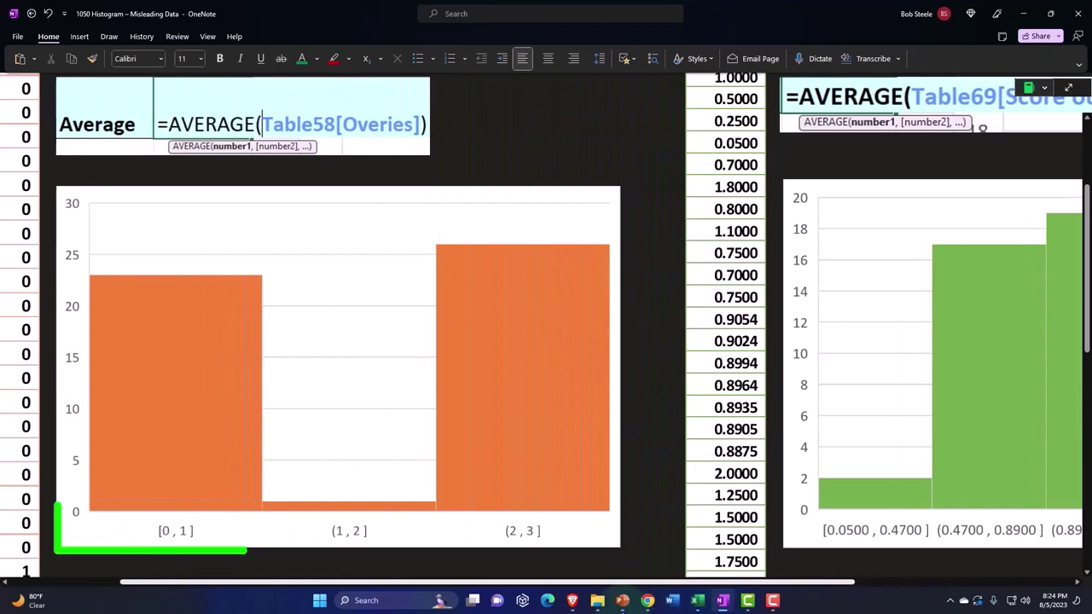
pyautogui.moveTo(663, 581); pyautogui.dragTo(881, 612)
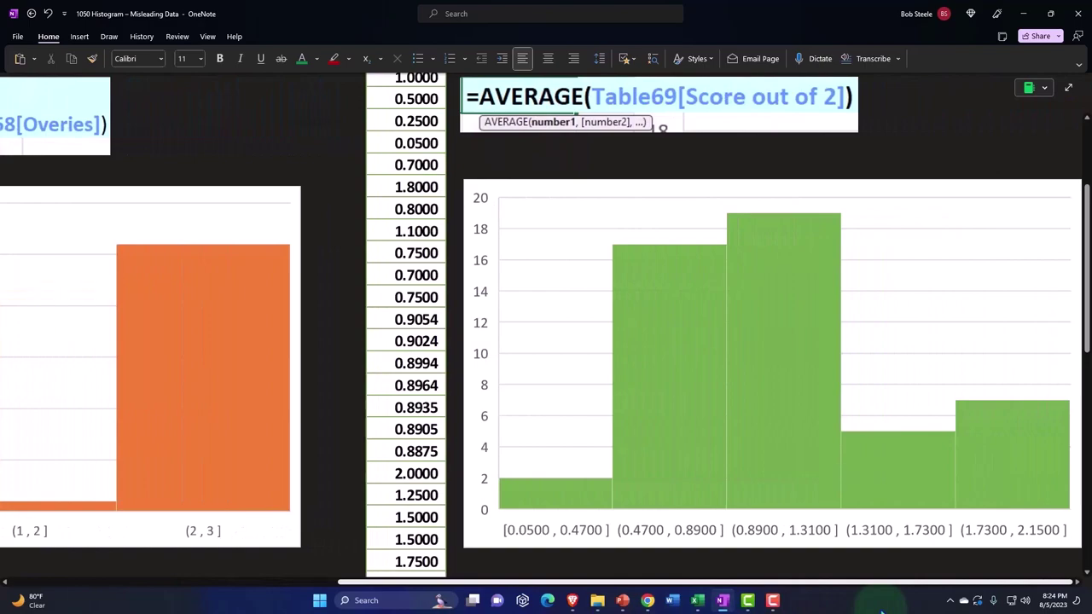
pyautogui.scroll(-2, 857, 522)
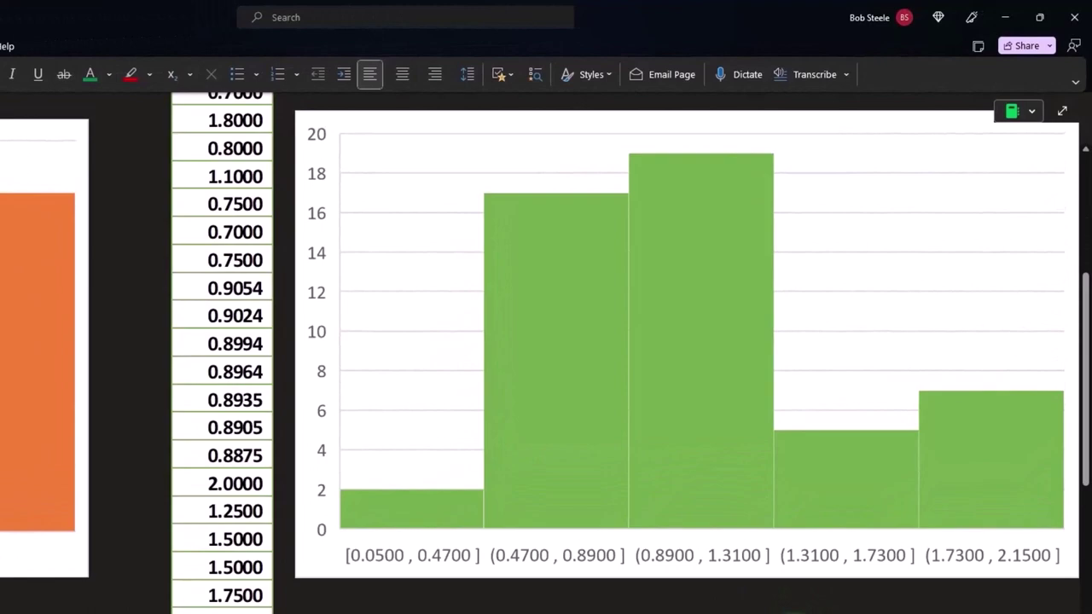
pyautogui.scroll(5, 657, 341)
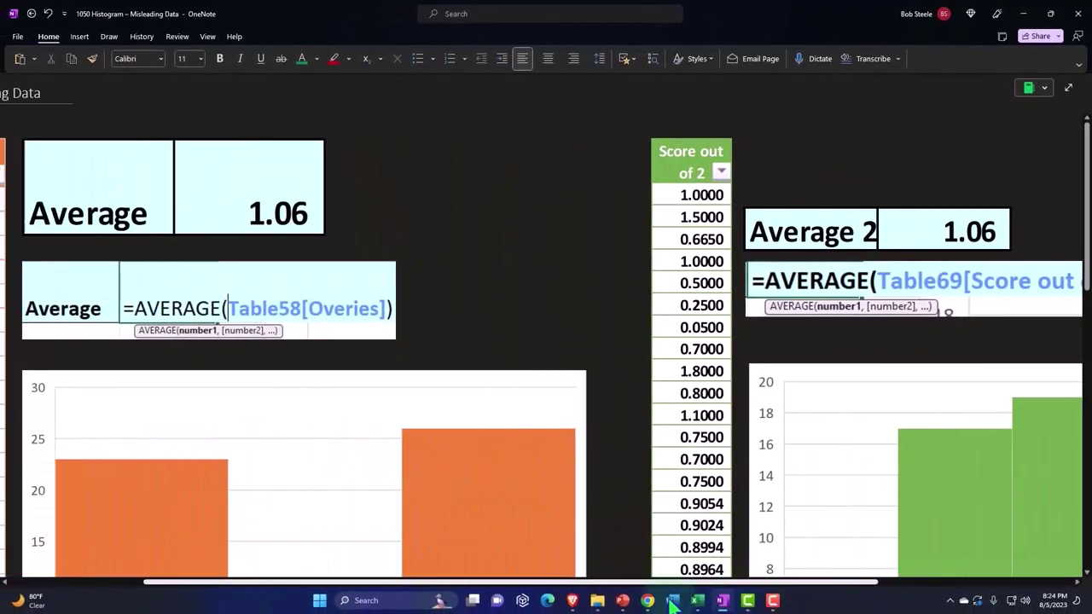
pyautogui.moveTo(847, 588); pyautogui.dragTo(524, 597)
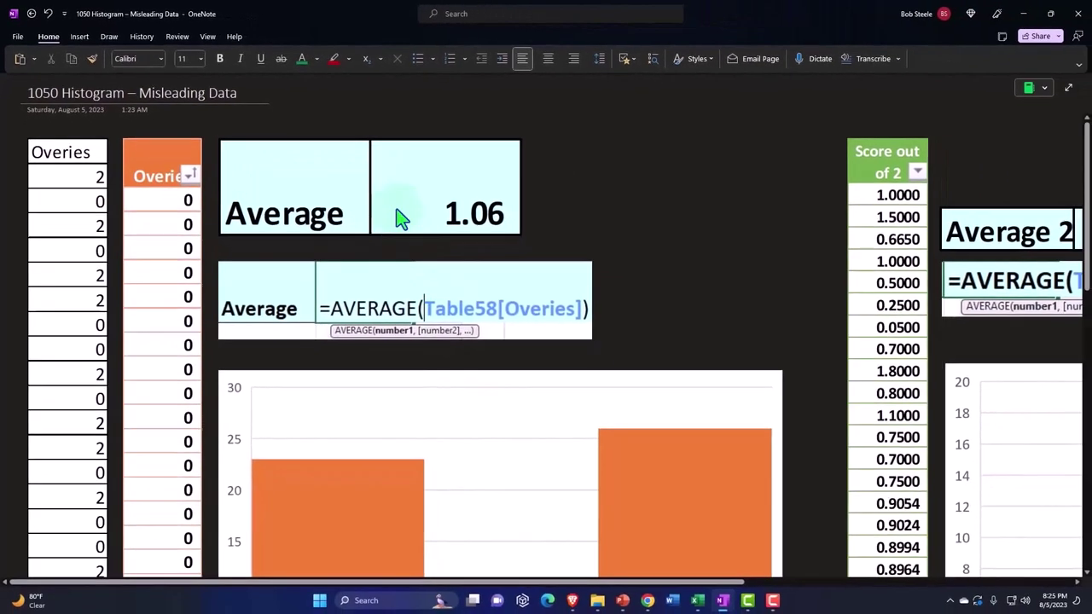
pyautogui.click(401, 219)
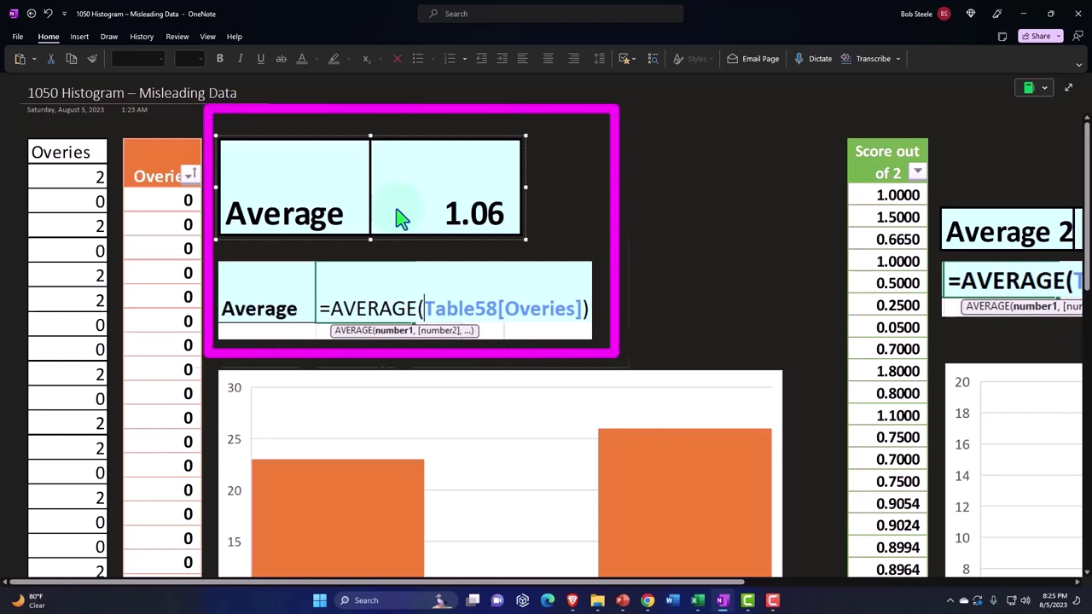
pyautogui.click(642, 203)
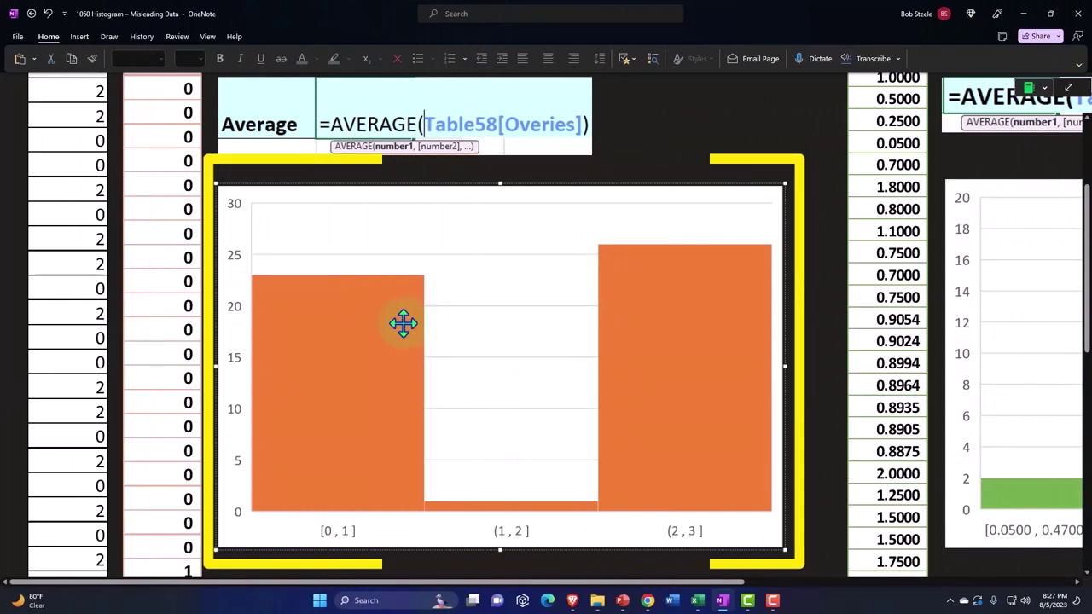
pyautogui.scroll(3, 403, 322)
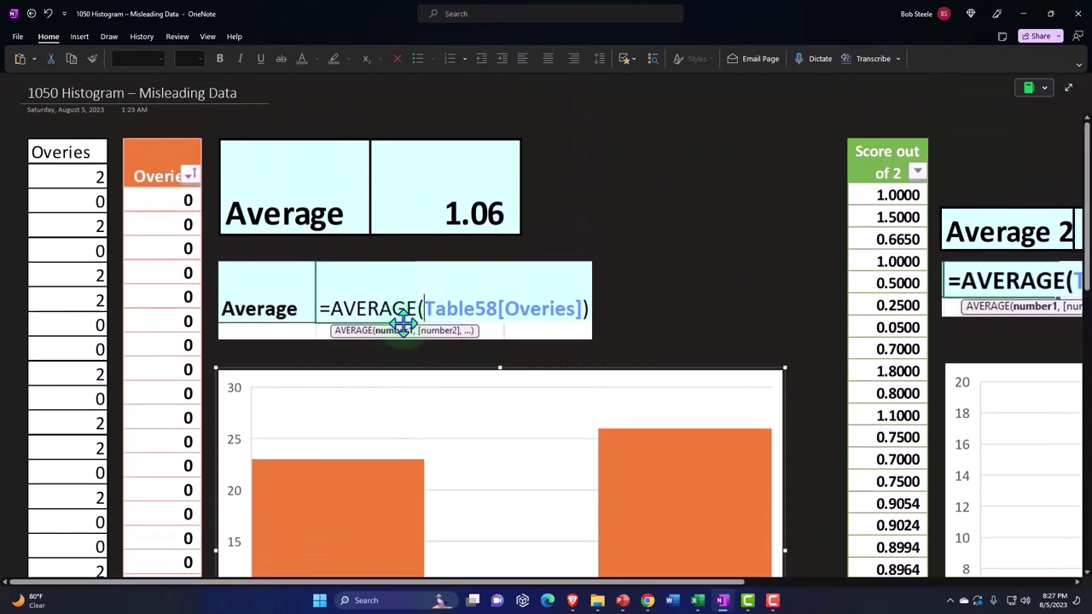